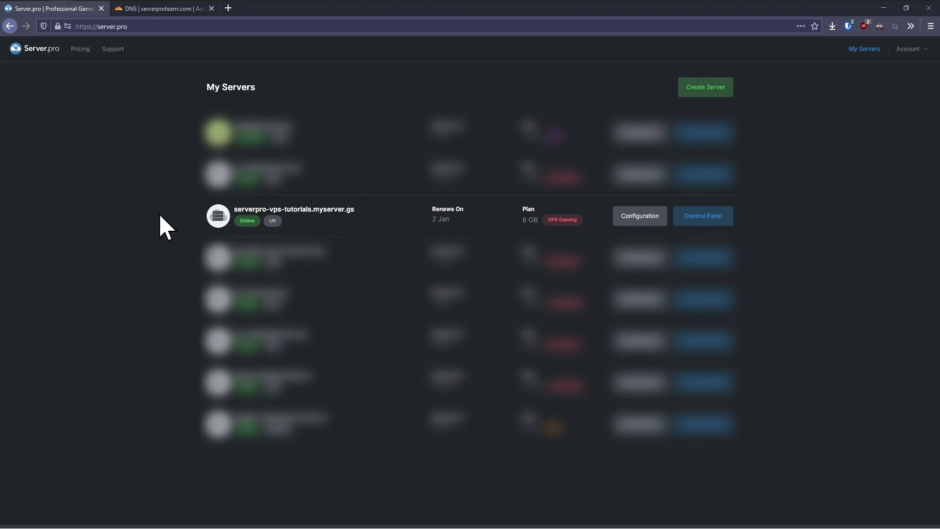
Step: Create a new Nginx service on the VPS from the Control Panel
{"action": "left_click", "coordinate": [705, 217]}
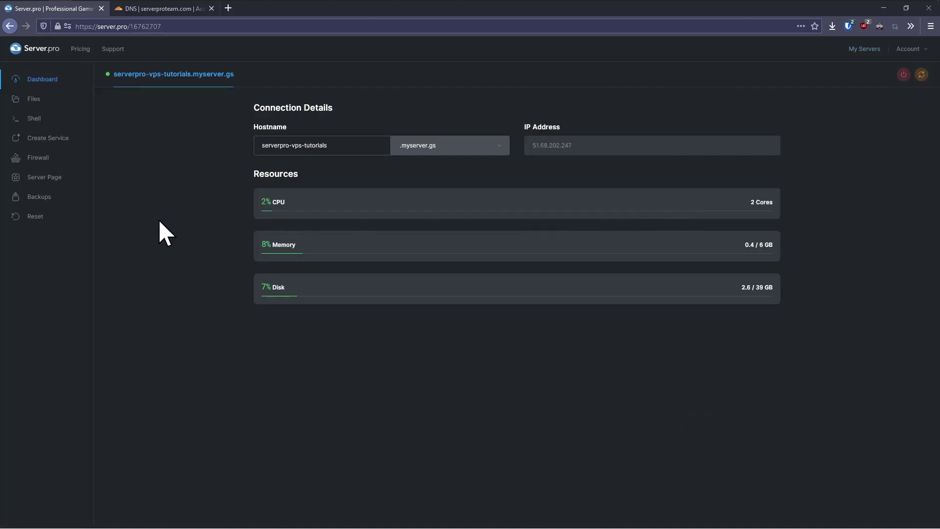
{"action": "left_click", "coordinate": [71, 139]}
{"action": "left_click", "coordinate": [296, 128]}
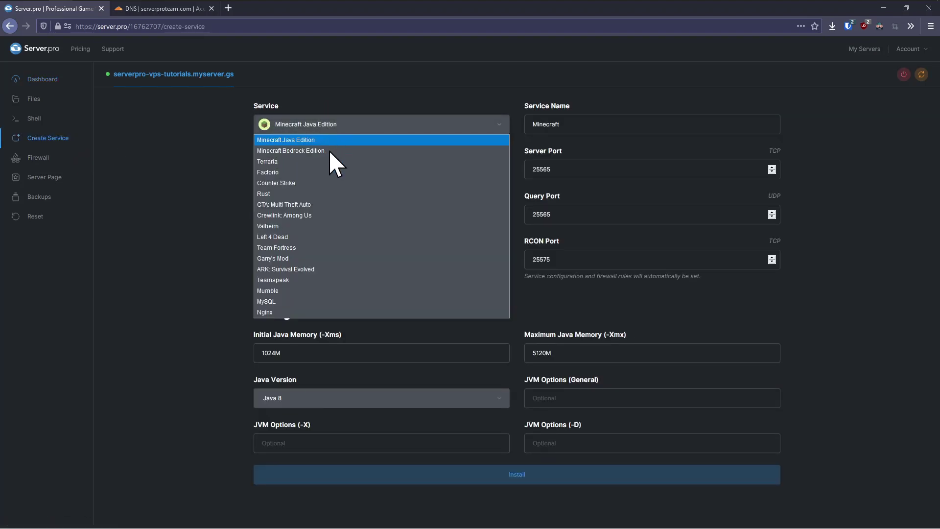
{"action": "left_click", "coordinate": [338, 310]}
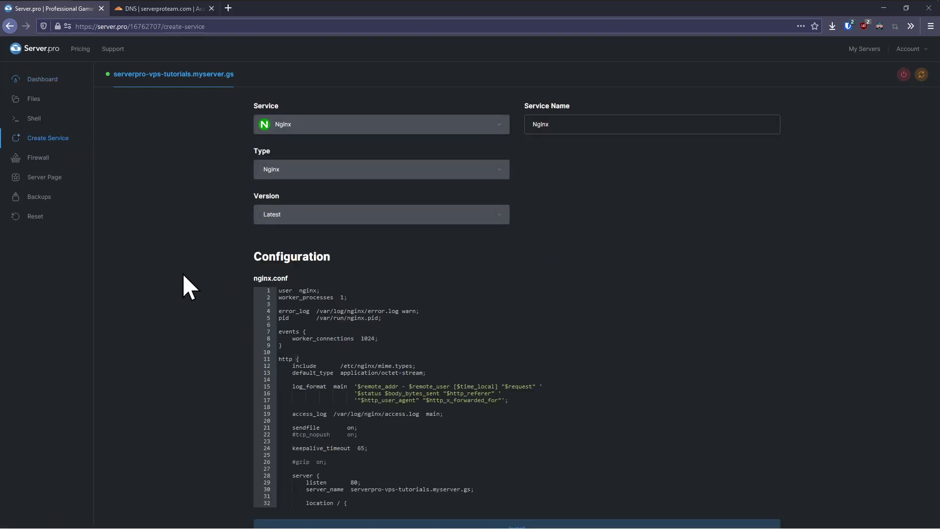
{"action": "scroll", "coordinate": [178, 273], "scroll_direction": "down", "scroll_amount": 2}
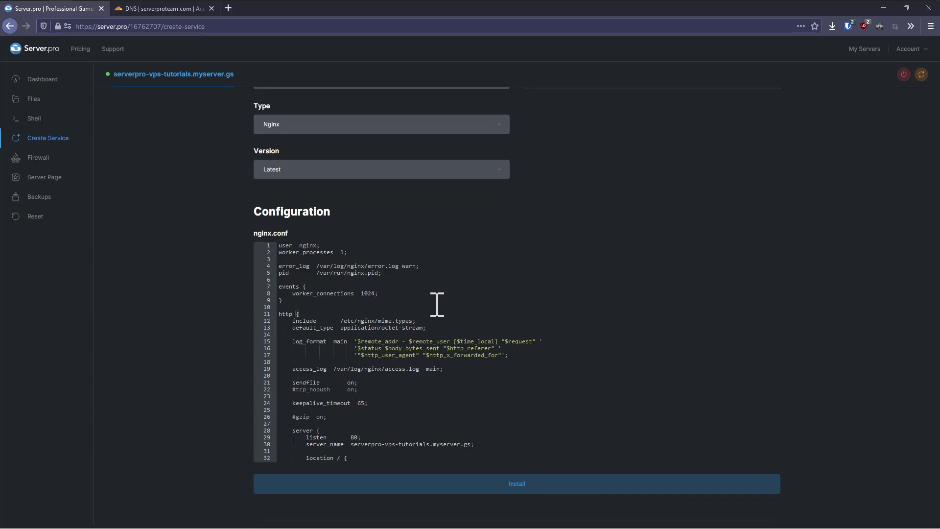
{"action": "scroll", "coordinate": [440, 304], "scroll_direction": "down", "scroll_amount": 3}
Step: Copy the server's IP address and bring up Cloudflare DNS for serverproteam.com
{"action": "left_click", "coordinate": [453, 357]}
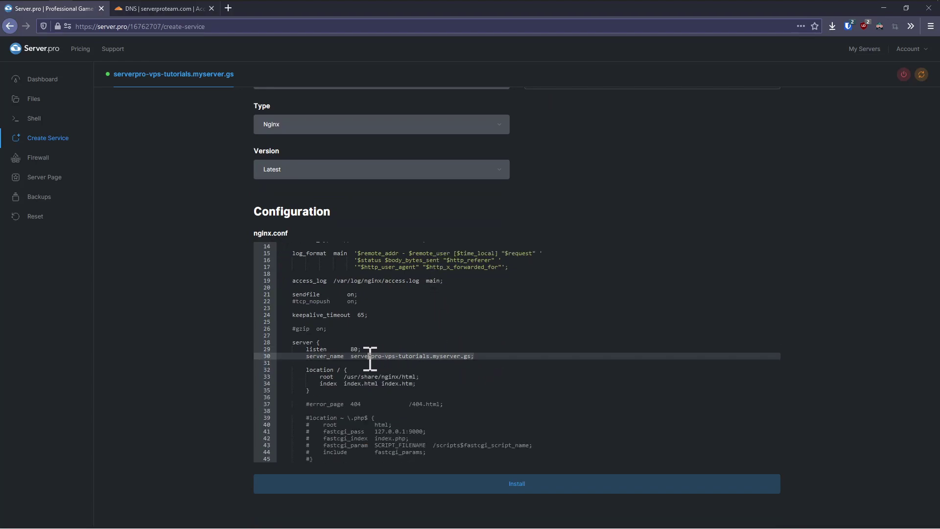
{"action": "left_click", "coordinate": [355, 357]}
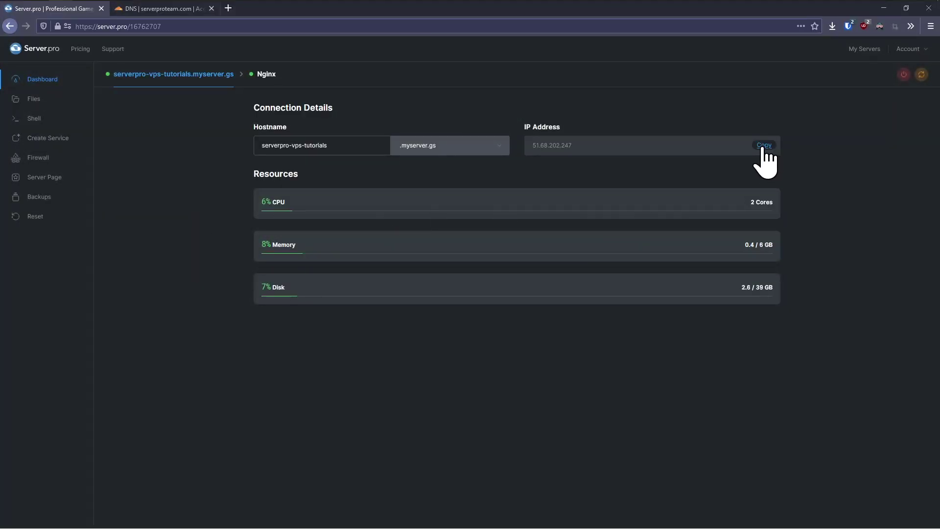
{"action": "left_click", "coordinate": [760, 146]}
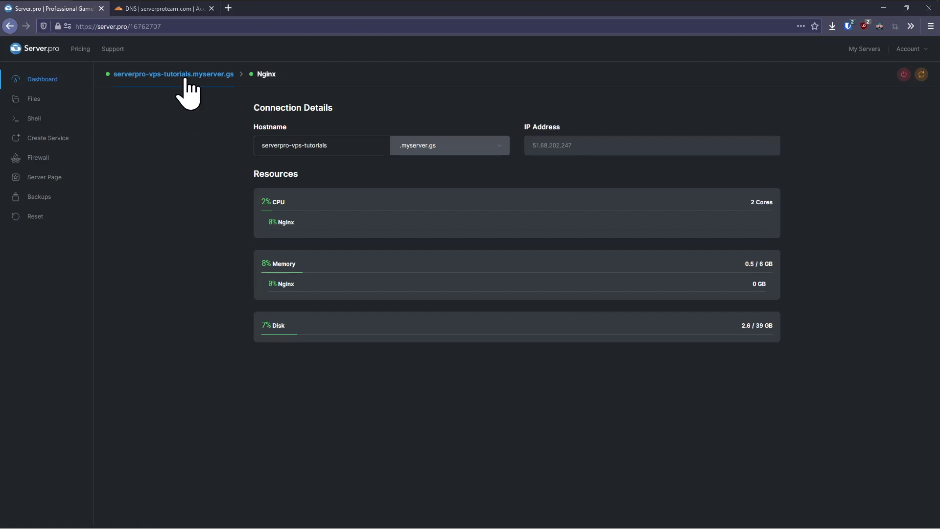
{"action": "left_click", "coordinate": [181, 8]}
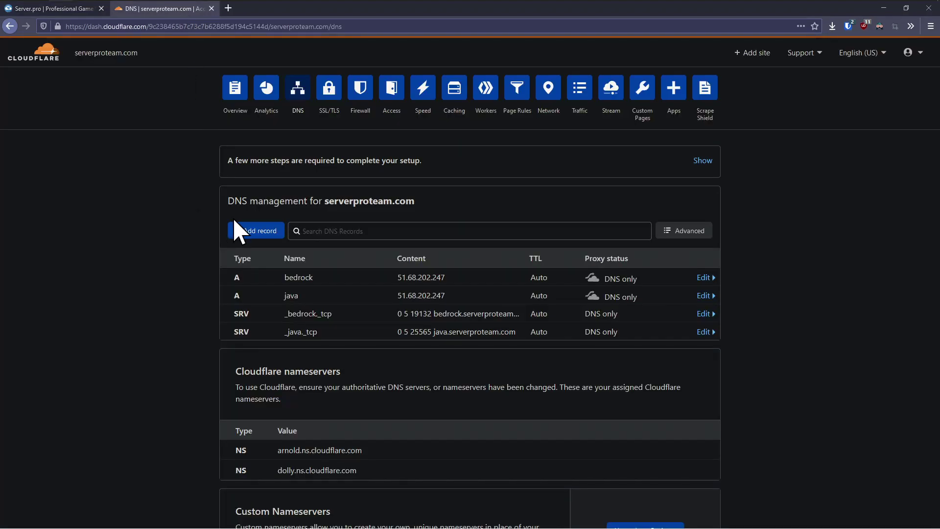
Step: Add a DNS-only root A record (@) pointing to the pasted server IP
{"action": "left_click", "coordinate": [246, 225]}
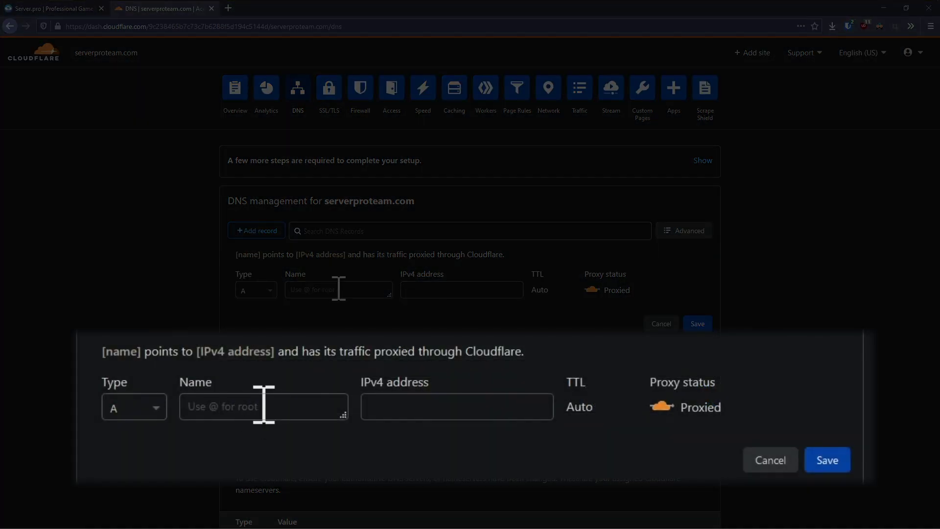
{"action": "type", "text": "@"}
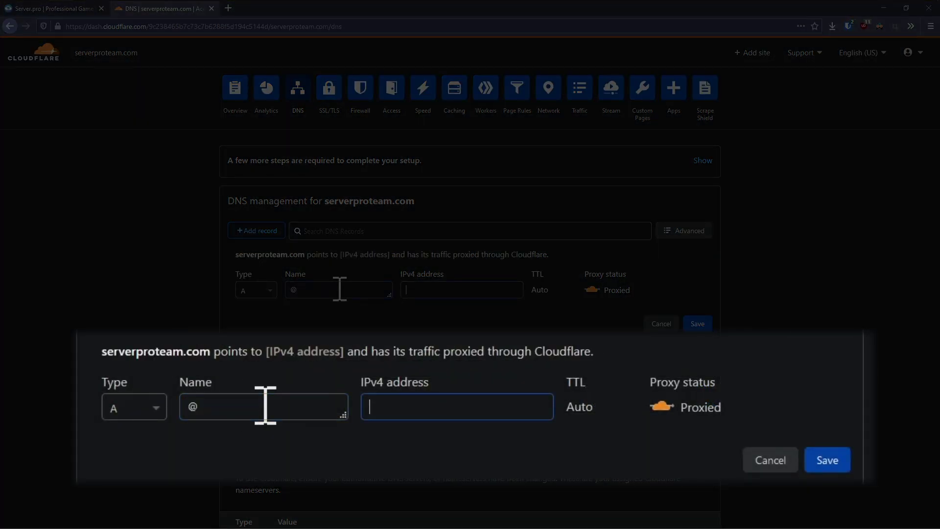
{"action": "key", "text": "ctrl+v"}
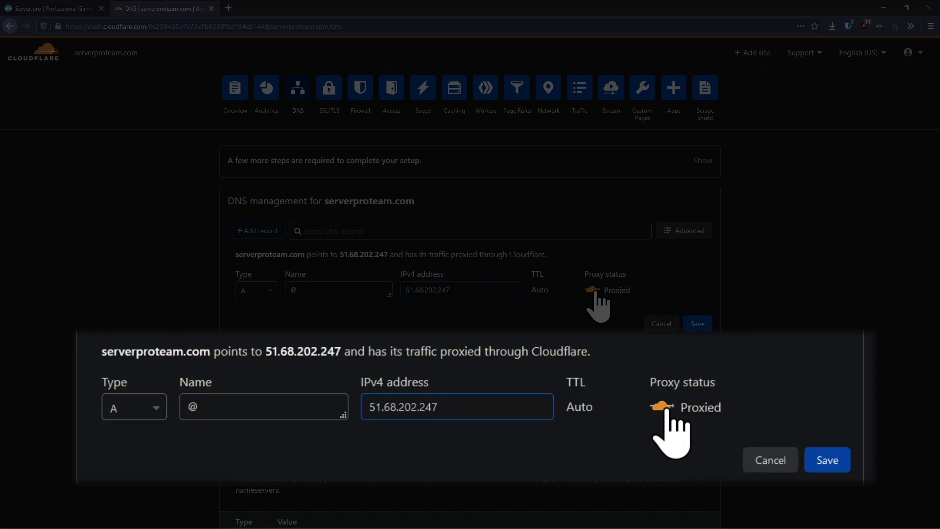
{"action": "left_click", "coordinate": [592, 289]}
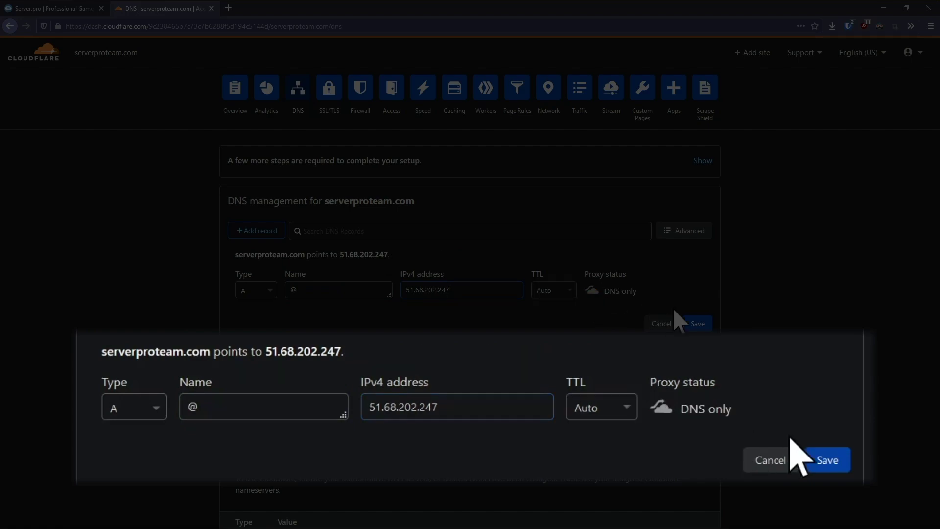
{"action": "left_click", "coordinate": [698, 324]}
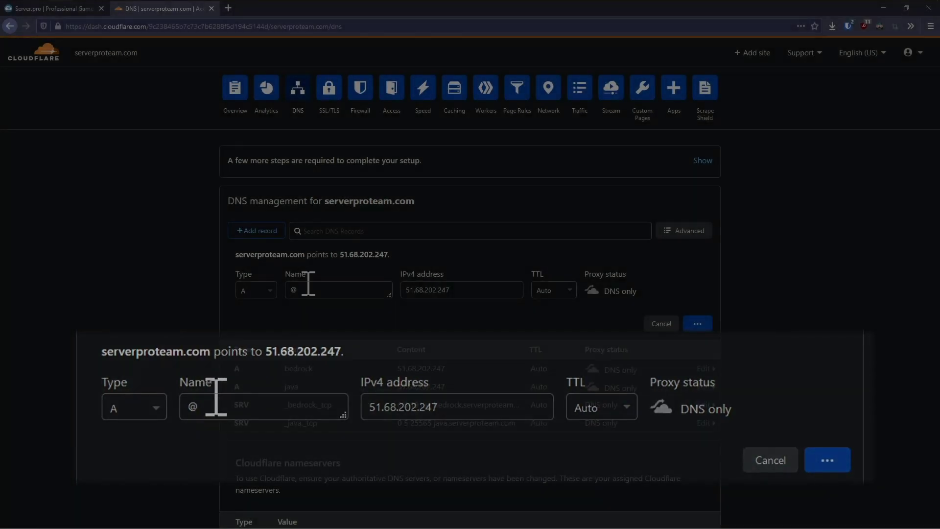
Step: Add a DNS-only CNAME record mapping www to serverproteam.com and save it
{"action": "left_click", "coordinate": [273, 233]}
{"action": "left_click", "coordinate": [267, 293]}
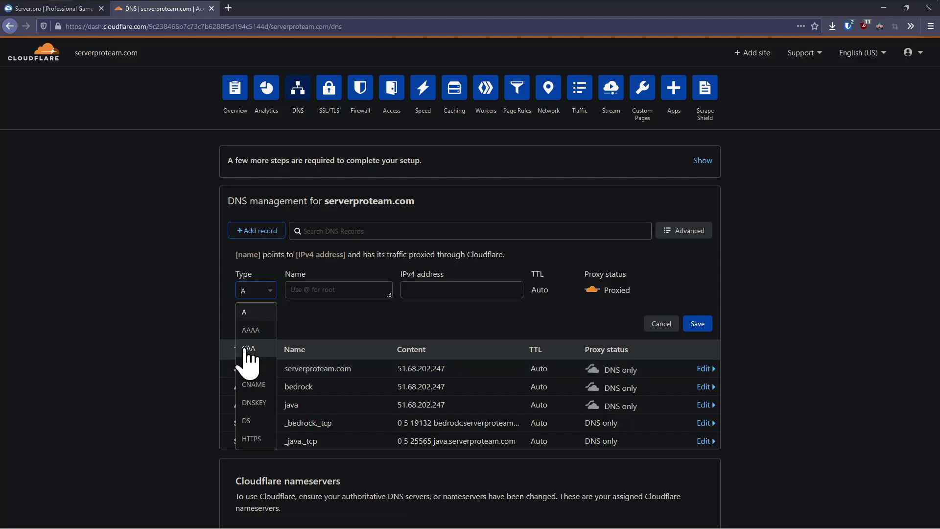
{"action": "left_click", "coordinate": [254, 384]}
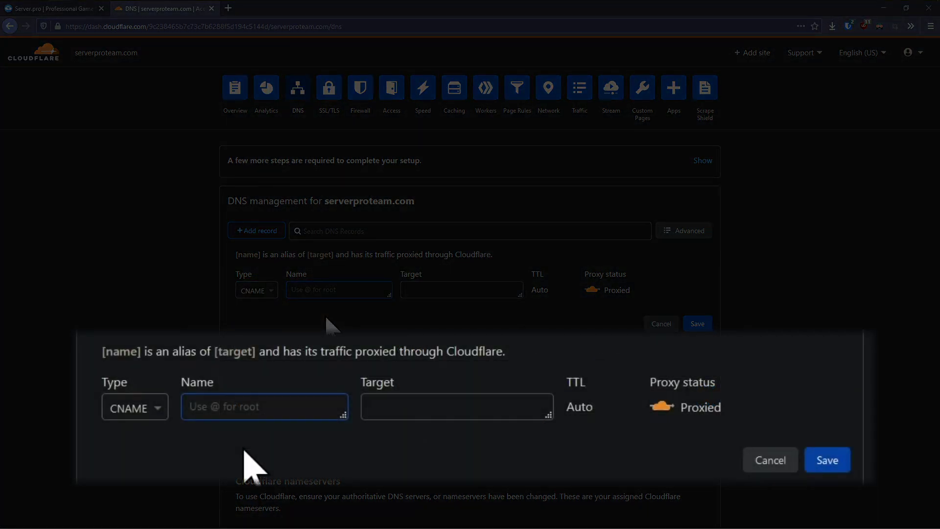
{"action": "type", "text": "www"}
{"action": "key", "text": "Tab"}
{"action": "type", "text": "ser"}
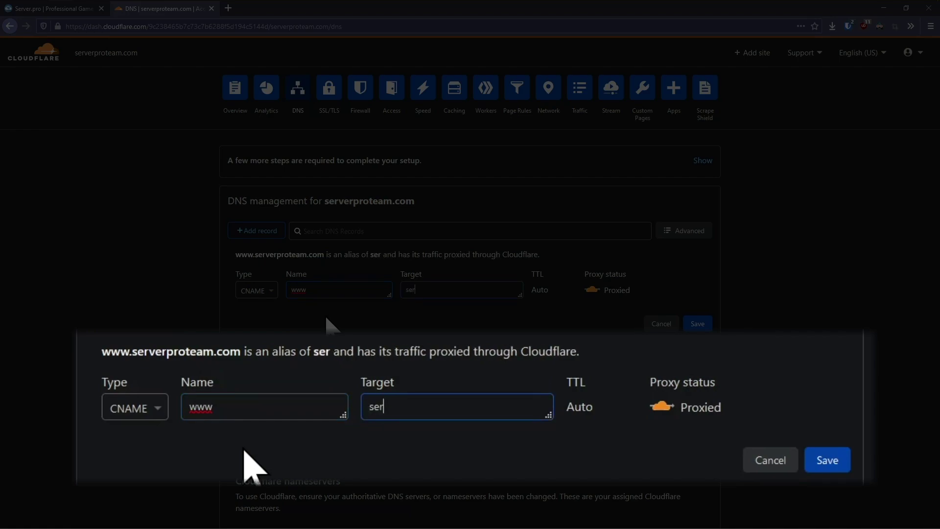
{"action": "type", "text": "verproteam.com"}
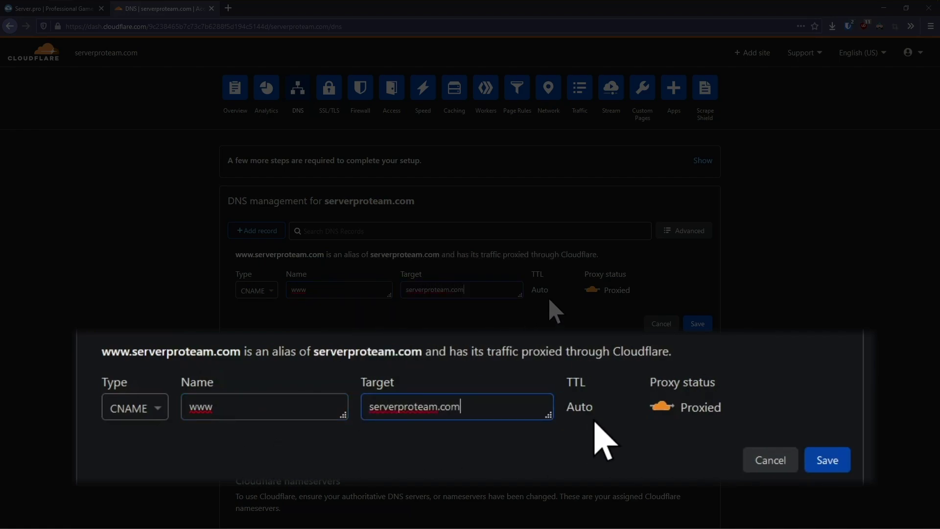
{"action": "left_click", "coordinate": [593, 293]}
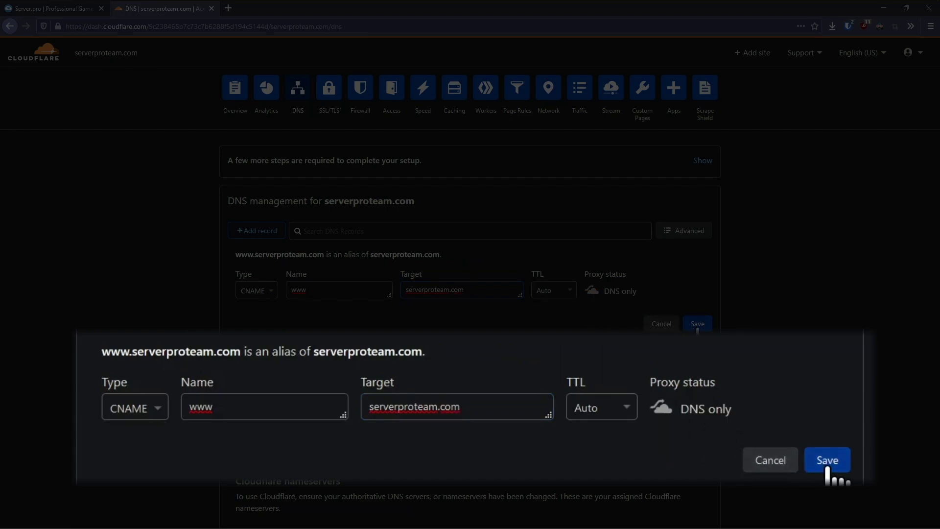
{"action": "left_click", "coordinate": [697, 325]}
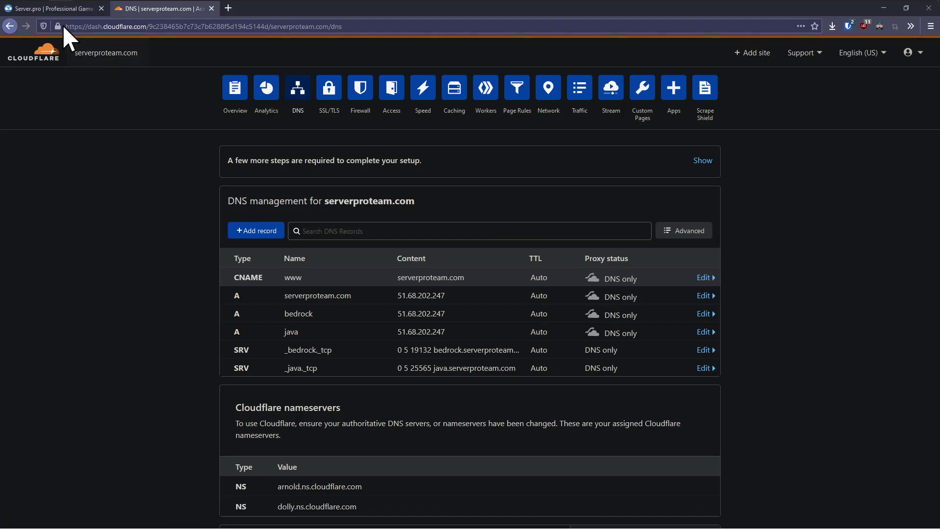
{"action": "left_click", "coordinate": [55, 9]}
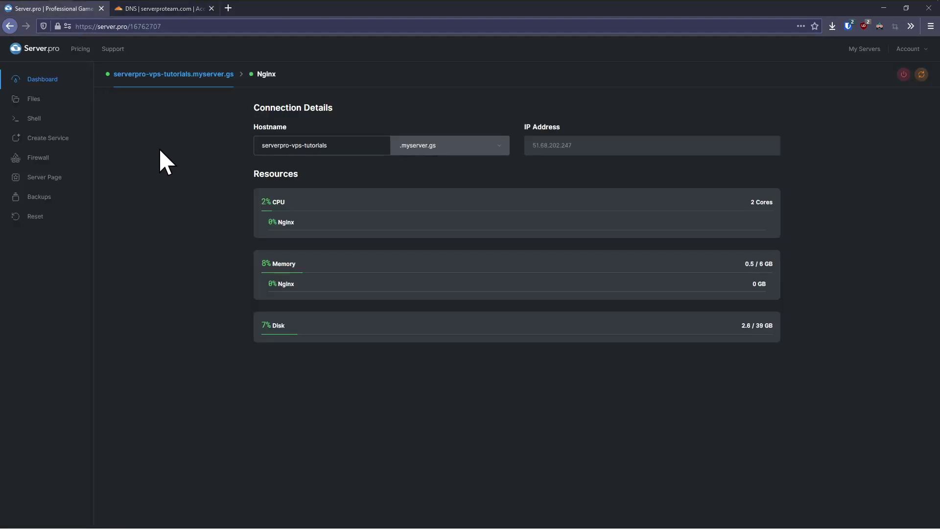
{"action": "left_click", "coordinate": [258, 81]}
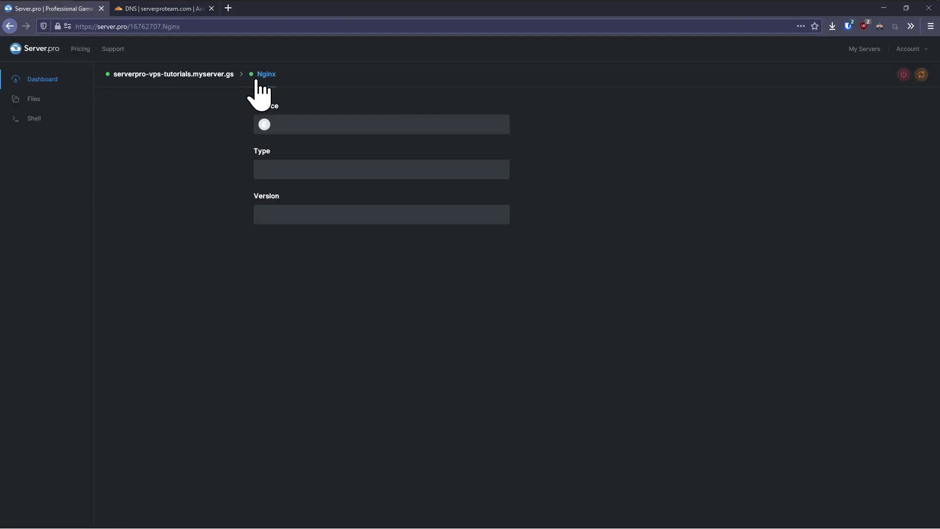
{"action": "left_click", "coordinate": [49, 100]}
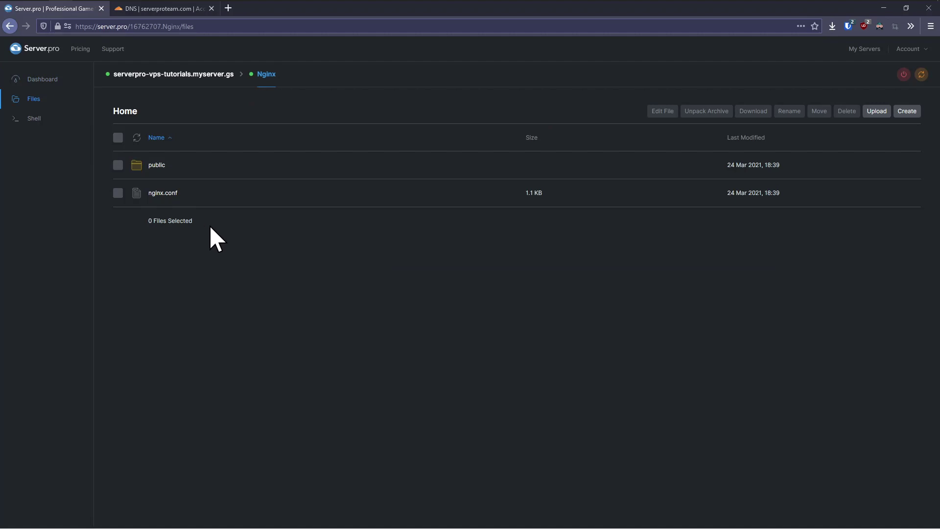
{"action": "left_click", "coordinate": [172, 197]}
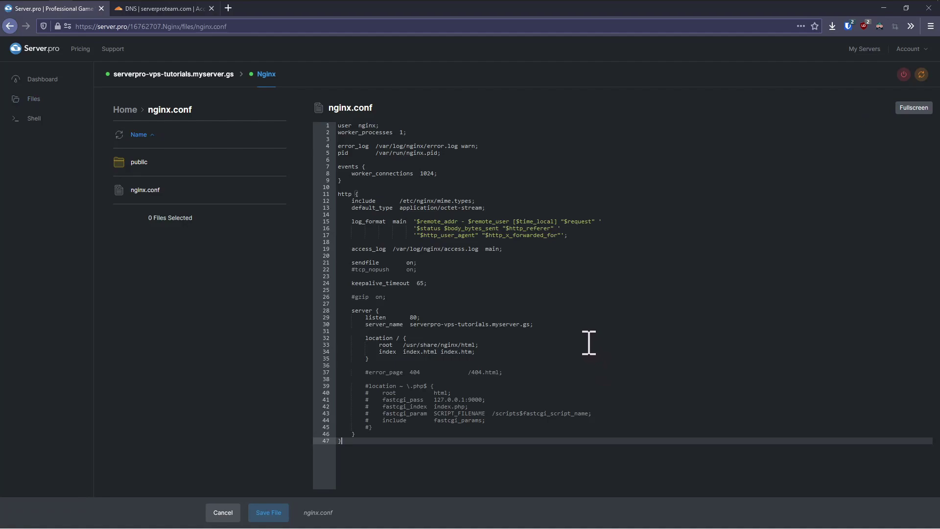
{"action": "left_click", "coordinate": [580, 325]}
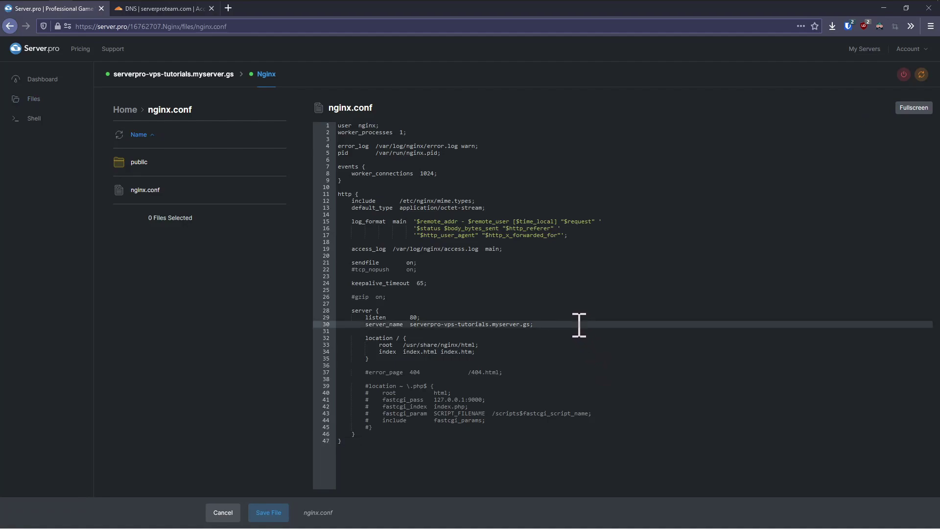
{"action": "key", "text": "BackSpace"}
{"action": "type", "text": "serv"}
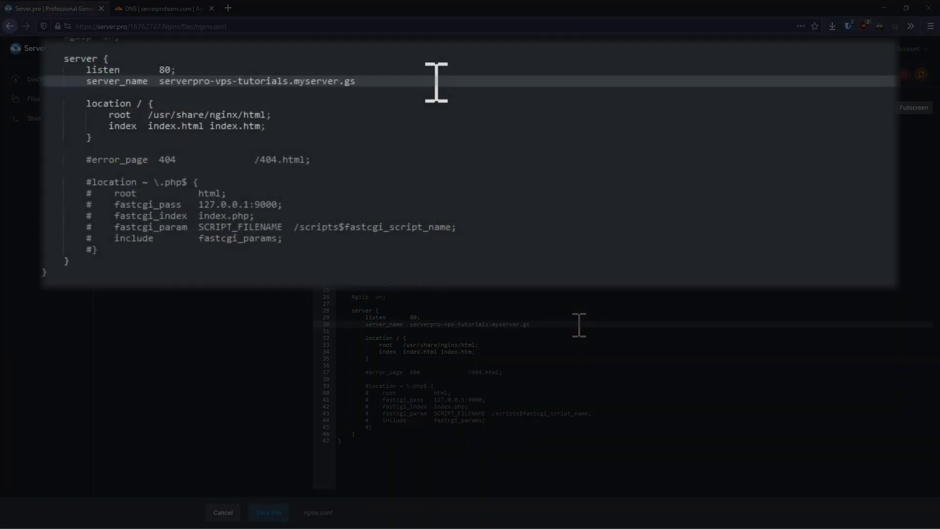
{"action": "type", "text": "erproteam.com www.serv"}
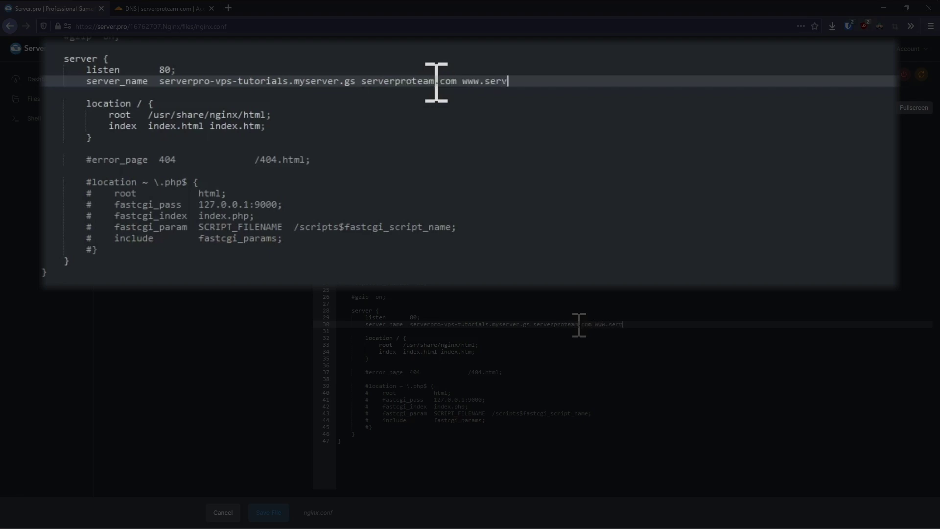
{"action": "type", "text": "erproteam.com;"}
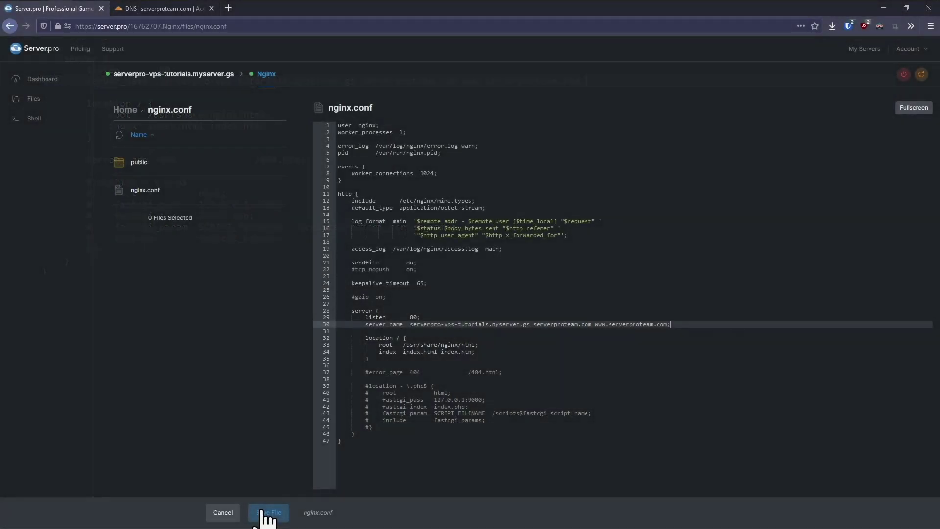
{"action": "left_click", "coordinate": [267, 513]}
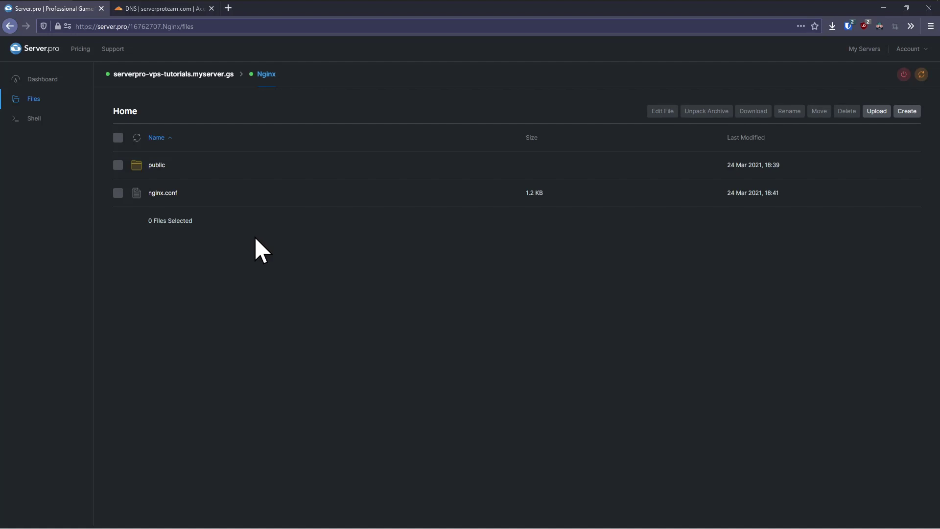
Step: In the public folder, create a new file named index.html with the content 'Test'
{"action": "left_click", "coordinate": [157, 165]}
{"action": "left_click", "coordinate": [907, 112]}
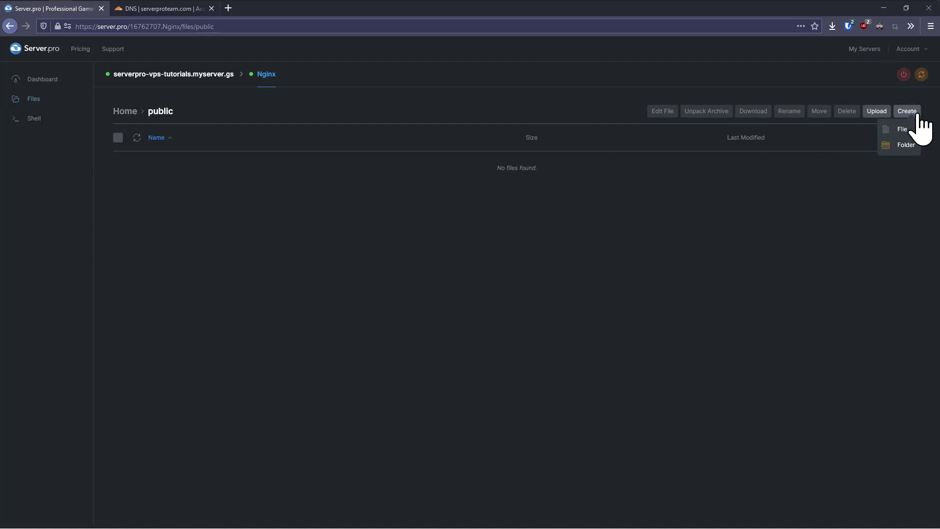
{"action": "left_click", "coordinate": [904, 141]}
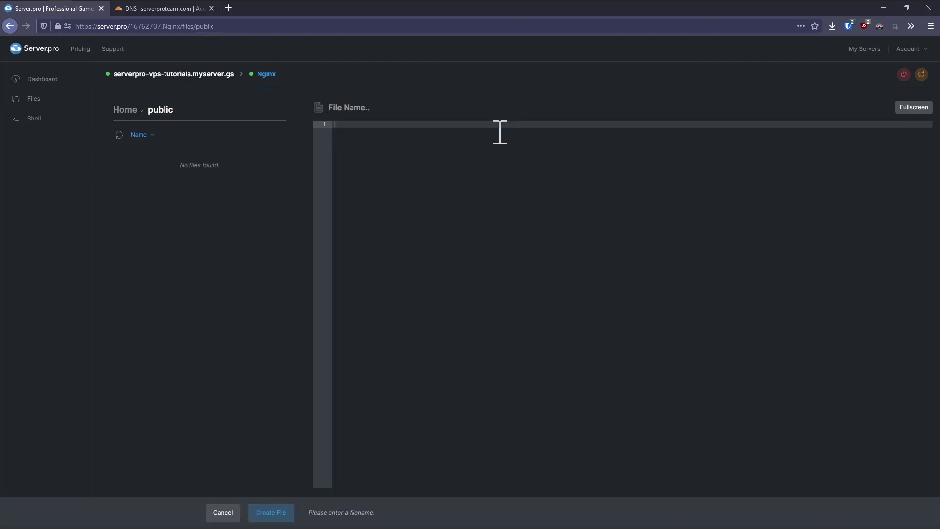
{"action": "type", "text": "index.html"}
{"action": "type", "text": "Test"}
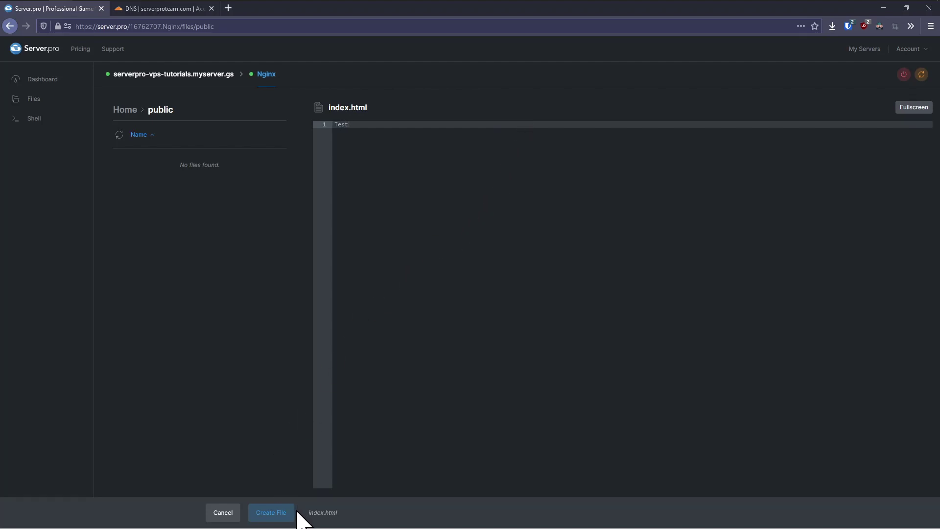
{"action": "left_click", "coordinate": [286, 512]}
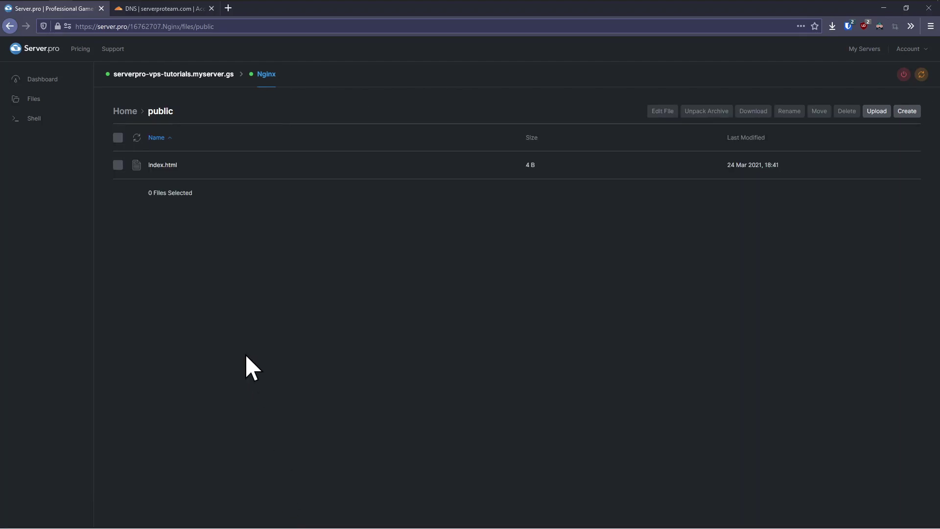
Step: Open a new browser tab and enter serverproteam.com in the address bar
{"action": "key", "text": "ctrl+t"}
{"action": "type", "text": "serverpro"}
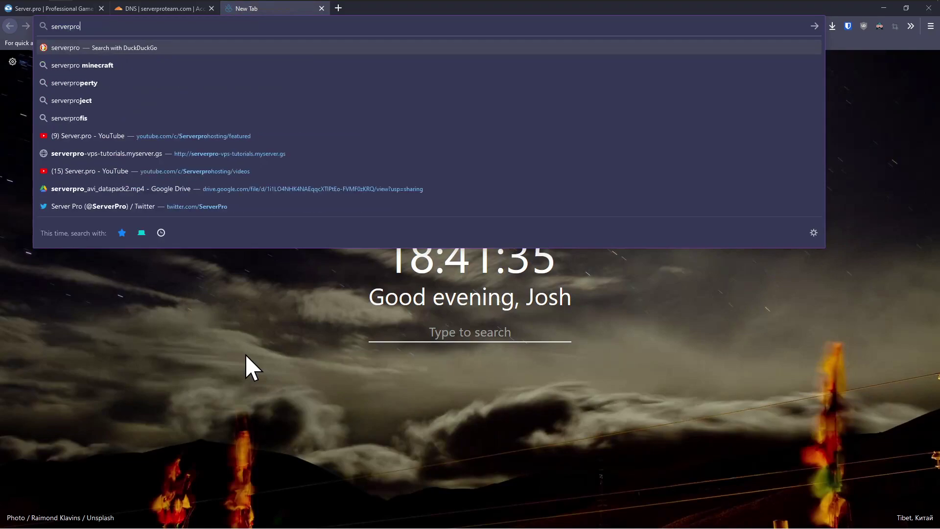
{"action": "type", "text": "team.com"}
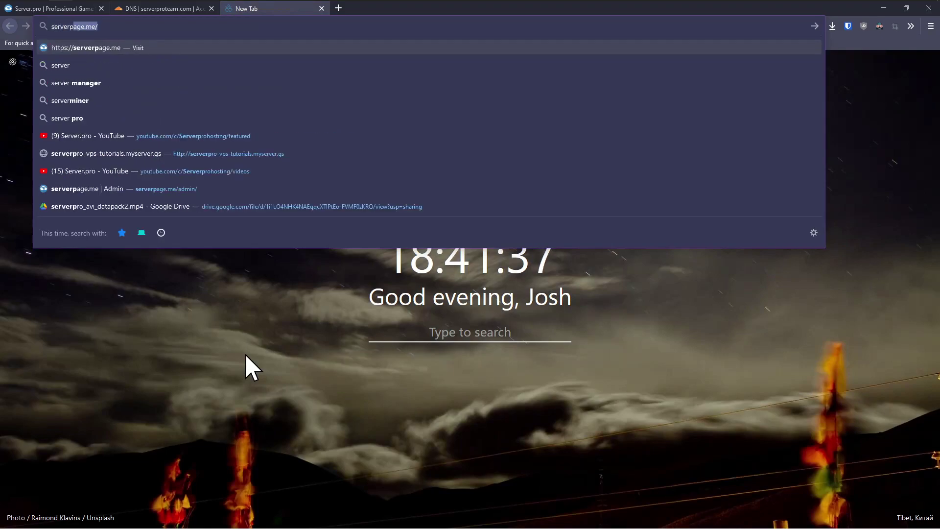